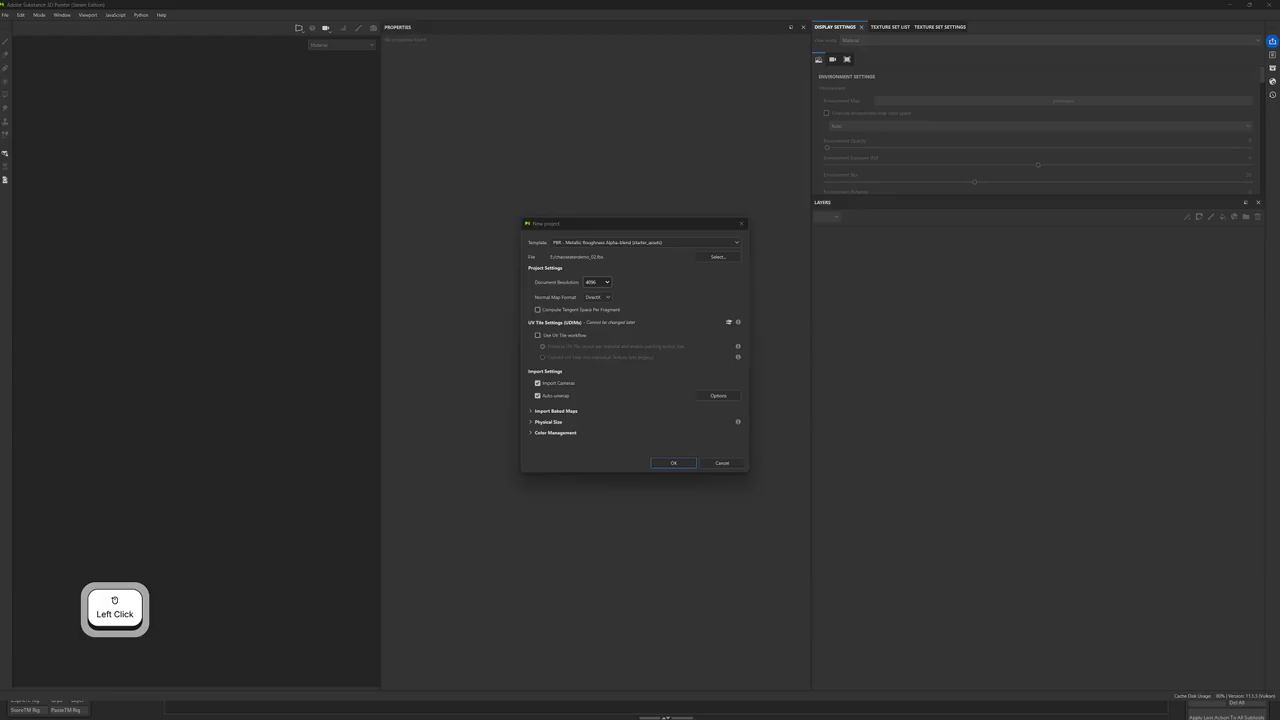
# Step: Start a fresh project setup with the PBR - Metallic Roughness Alpha-blend (starter_assets) template
pyautogui.click(741, 224)
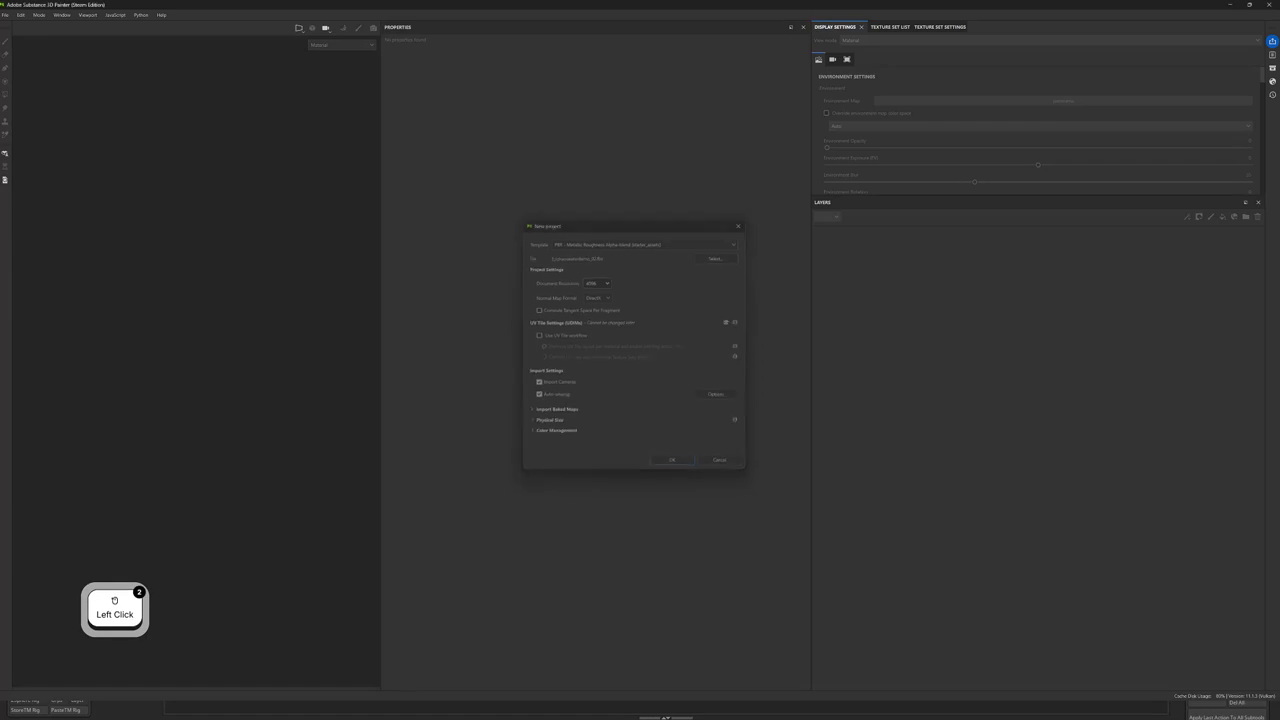
pyautogui.click(5, 15)
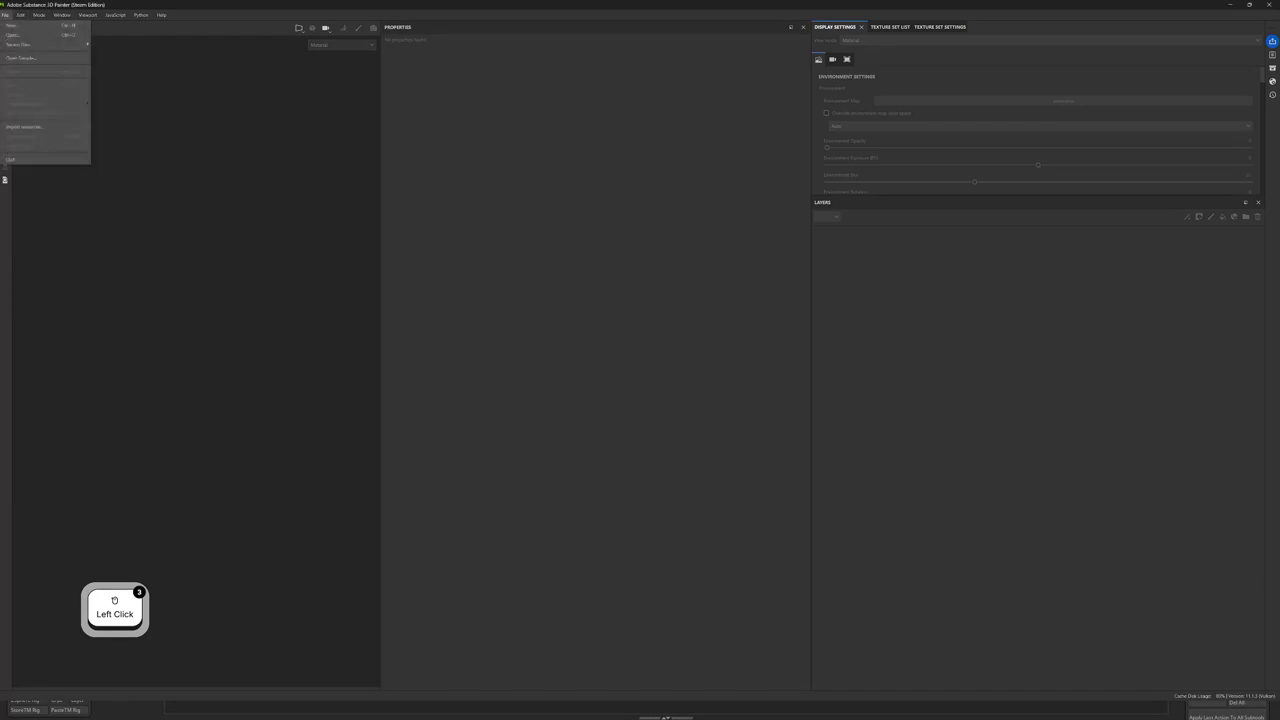
pyautogui.click(25, 25)
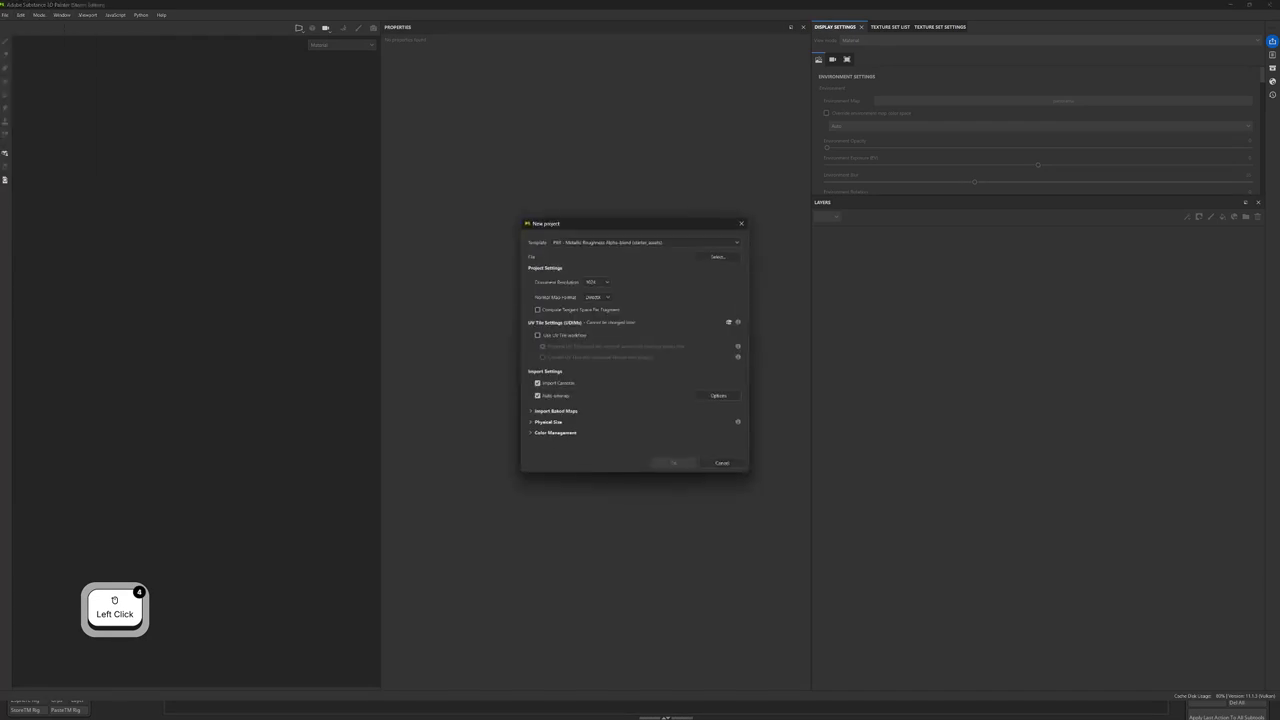
pyautogui.click(645, 242)
pyautogui.scroll(-2, 640, 290)
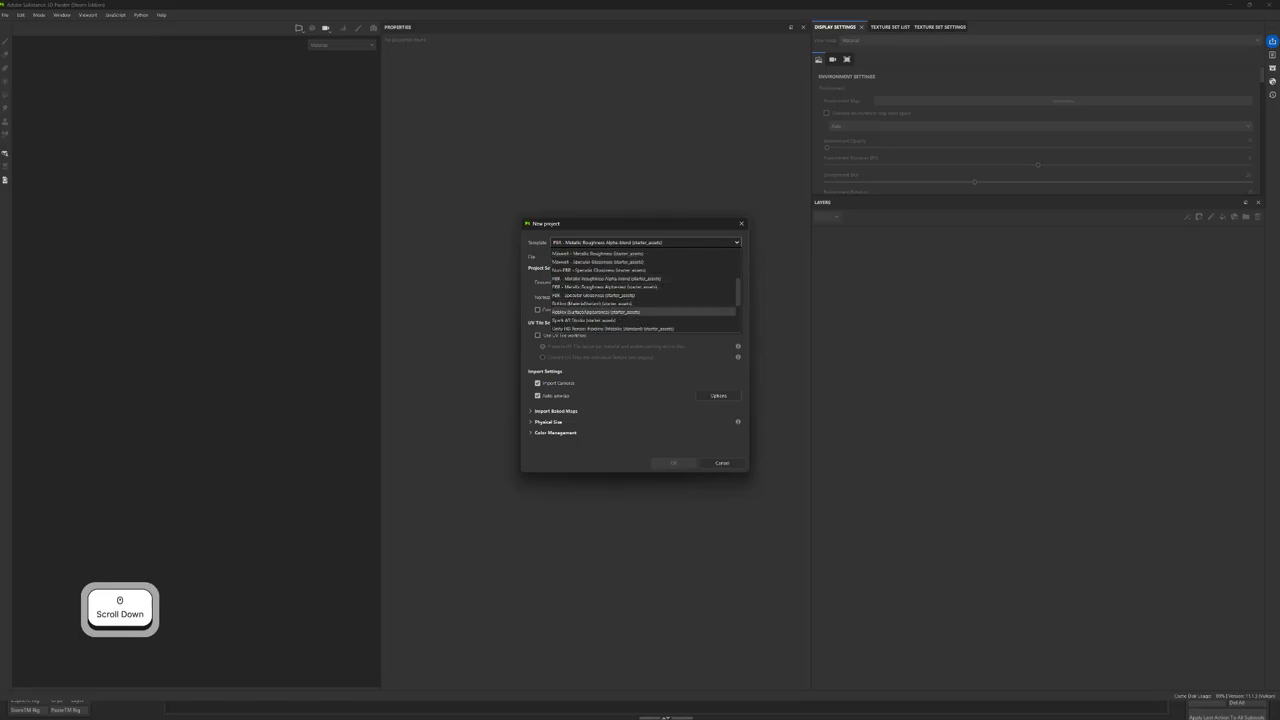
pyautogui.click(605, 286)
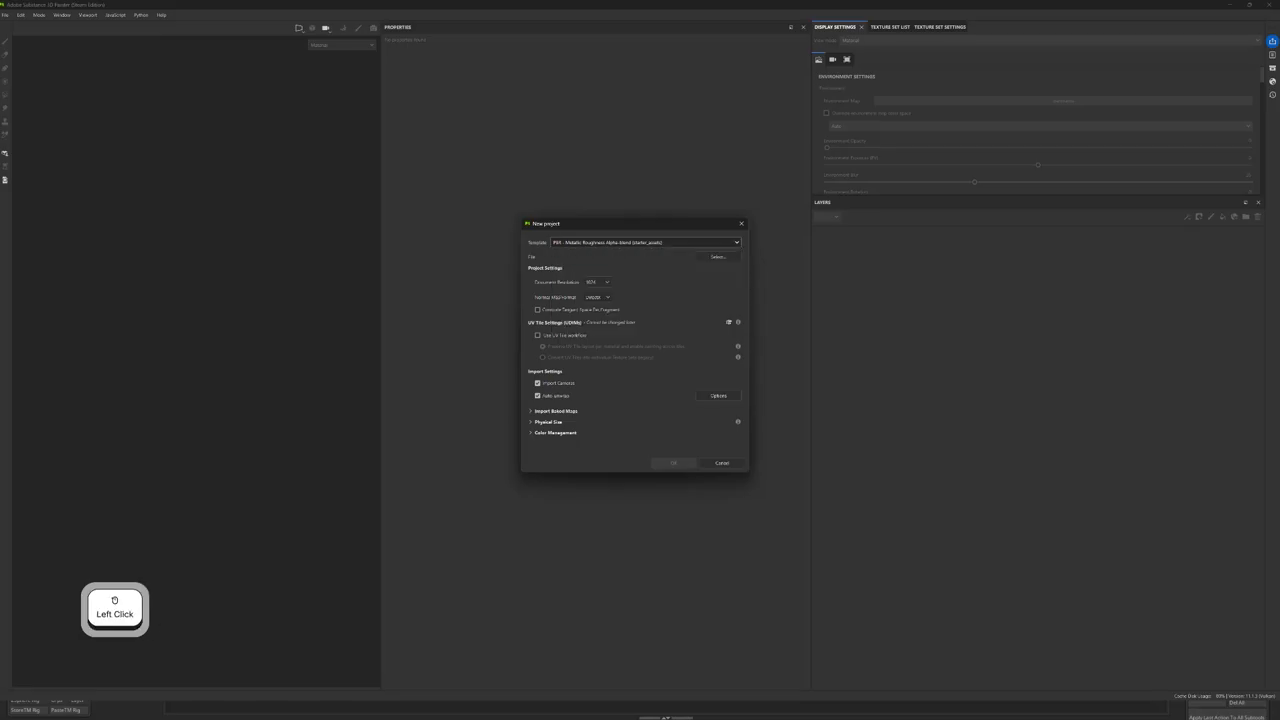
# Step: Load chaoseaterdemo_02.fbx as the project mesh, set the document resolution to 4096 and create the project
pyautogui.click(718, 256)
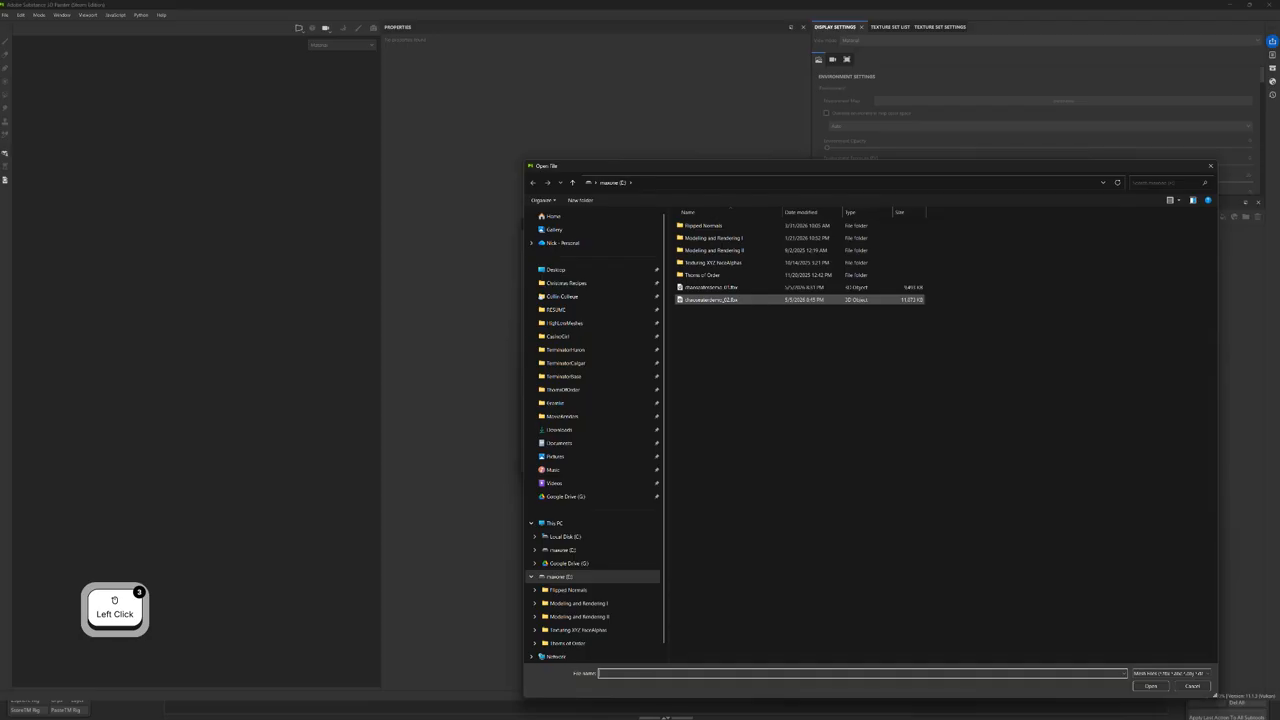
pyautogui.doubleClick(706, 300)
pyautogui.click(597, 282)
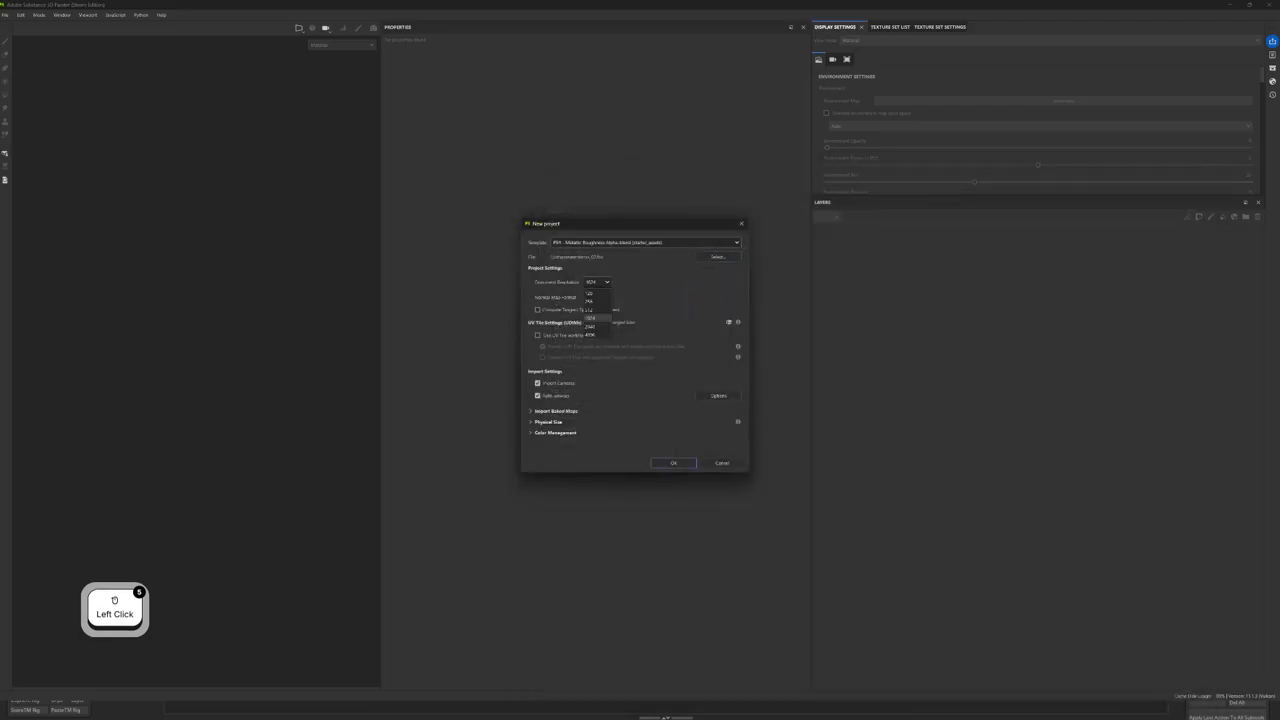
pyautogui.click(590, 334)
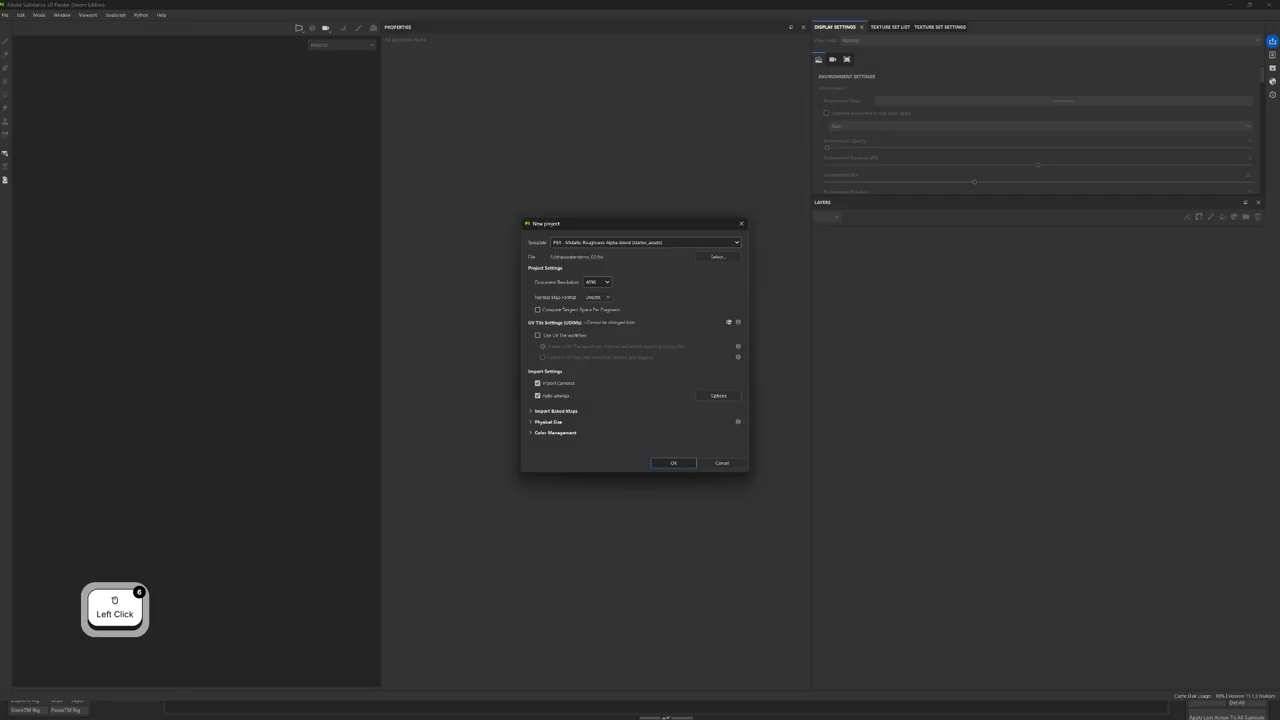
pyautogui.click(673, 463)
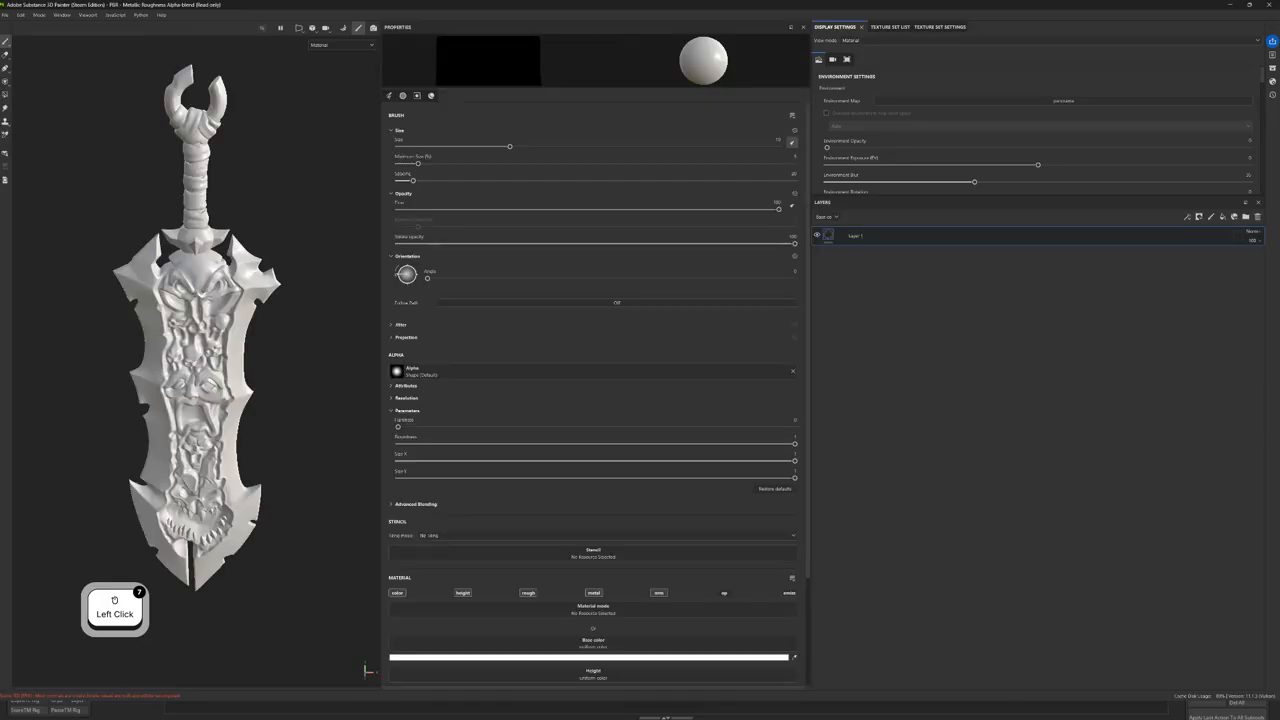
# Step: Enlarge the viewport by narrowing the layers, display settings and brush properties panels
pyautogui.scroll(-1, 283, 418)
pyautogui.keyDown('alt'); pyautogui.moveTo(283, 418); pyautogui.dragTo(297, 377); pyautogui.keyUp('alt')
pyautogui.moveTo(809, 270); pyautogui.dragTo(1104, 270)
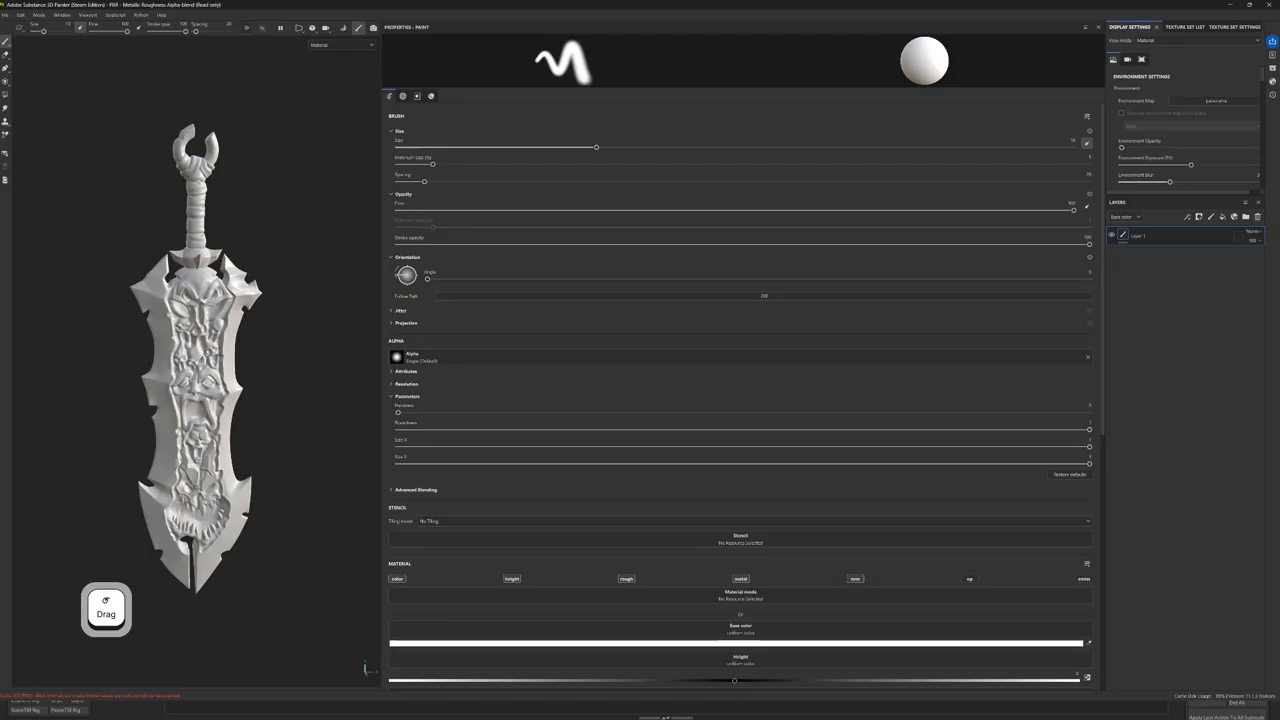
pyautogui.moveTo(381, 270); pyautogui.dragTo(988, 278)
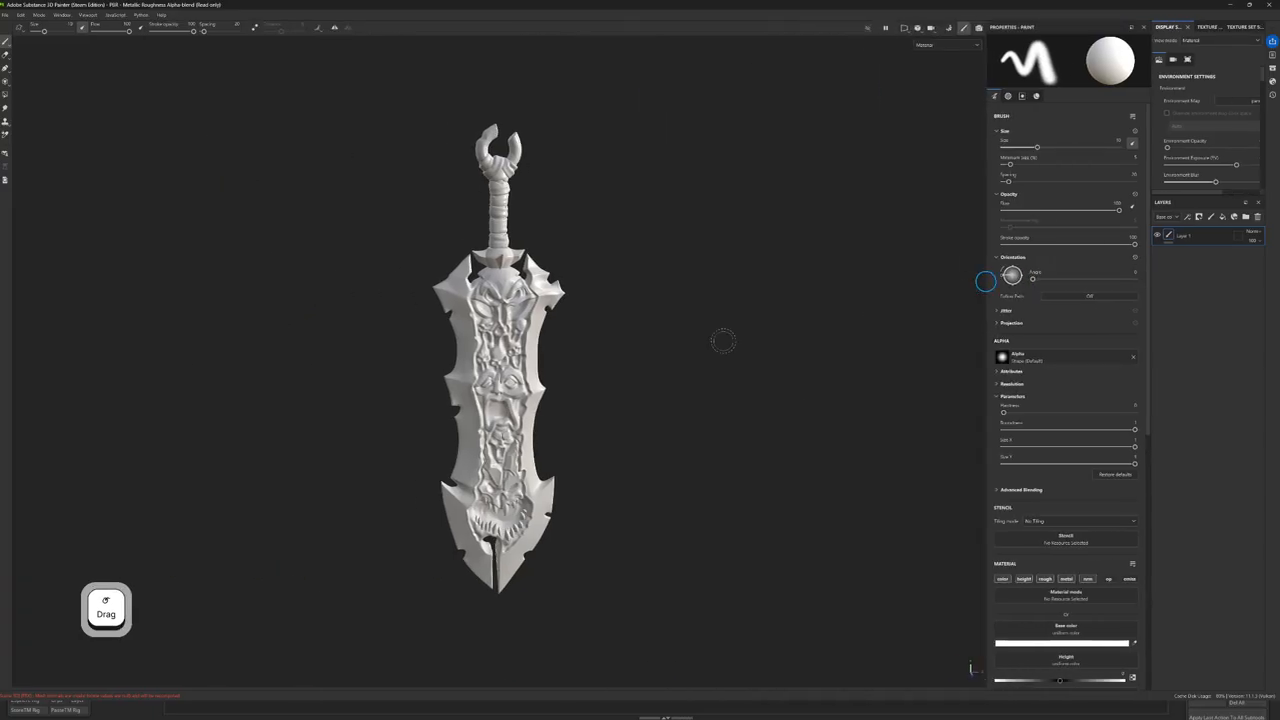
# Step: Show the 3D and 2D views side by side, split about evenly, with the full sword and its UV layout framed
pyautogui.scroll(-3, 686, 317)
pyautogui.keyDown('alt'); pyautogui.moveTo(686, 317); pyautogui.dragTo(677, 309); pyautogui.keyUp('alt')
pyautogui.press('F2')
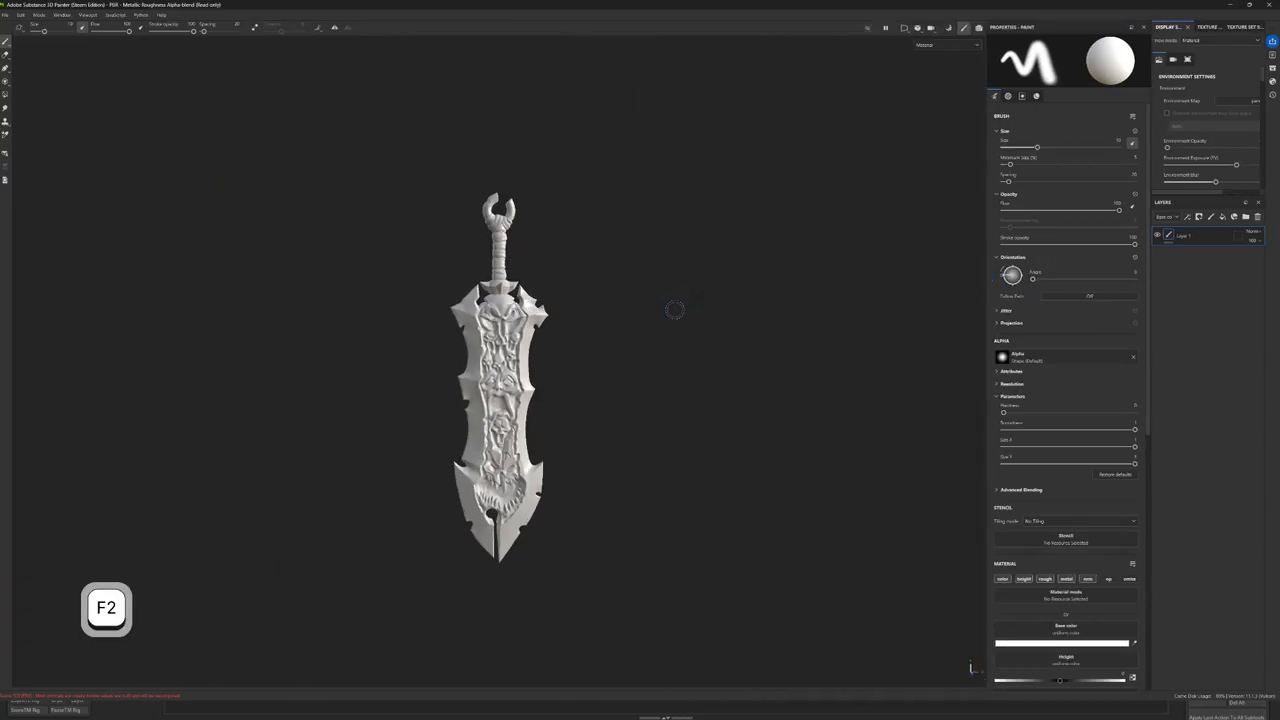
pyautogui.press('F3')
pyautogui.press('F1')
pyautogui.scroll(1, 129, 429)
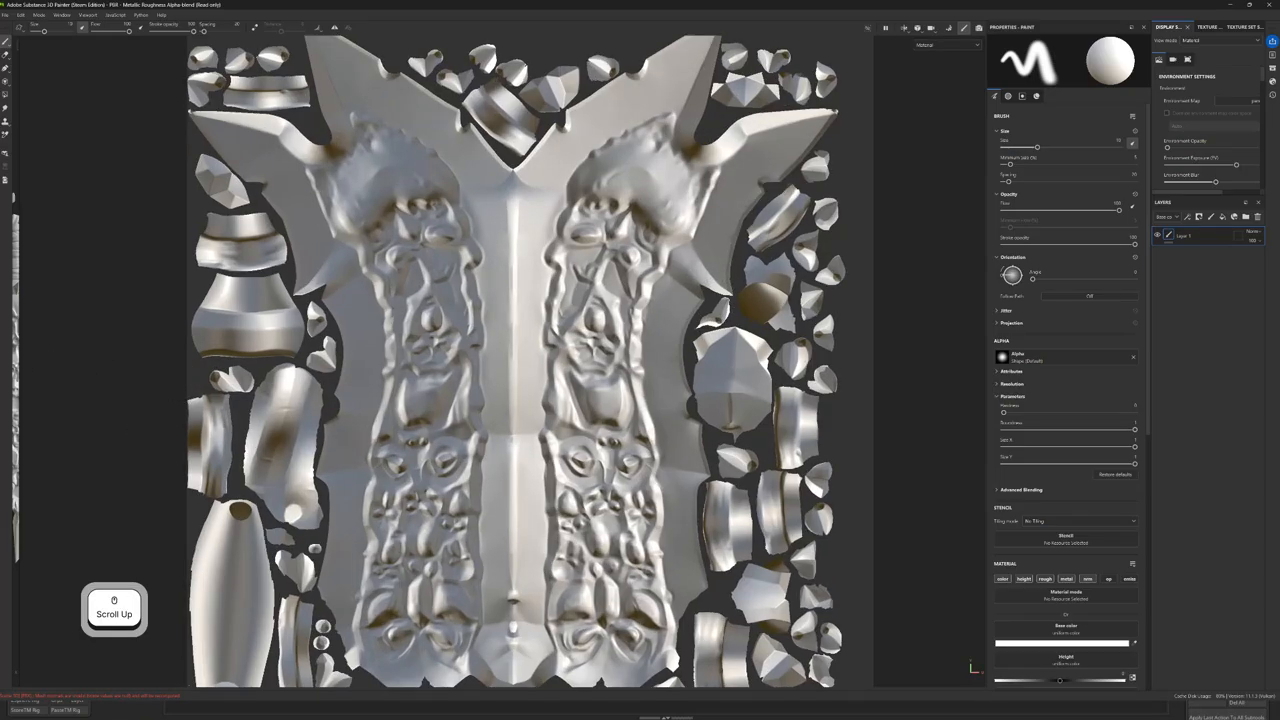
pyautogui.moveTo(18, 380); pyautogui.dragTo(97, 390)
pyautogui.moveTo(185, 390); pyautogui.dragTo(426, 420)
pyautogui.scroll(-3, 321, 402)
pyautogui.scroll(7, 326, 398)
pyautogui.scroll(-3, 613, 377)
pyautogui.scroll(-2, 625, 345)
pyautogui.keyDown('alt'); pyautogui.moveTo(426, 420); pyautogui.dragTo(408, 384, button='right'); pyautogui.keyUp('alt')
pyautogui.keyDown('alt'); pyautogui.moveTo(408, 384); pyautogui.dragTo(334, 349, button='middle'); pyautogui.keyUp('alt')
pyautogui.keyDown('alt'); pyautogui.moveTo(334, 349); pyautogui.dragTo(362, 400); pyautogui.keyUp('alt')
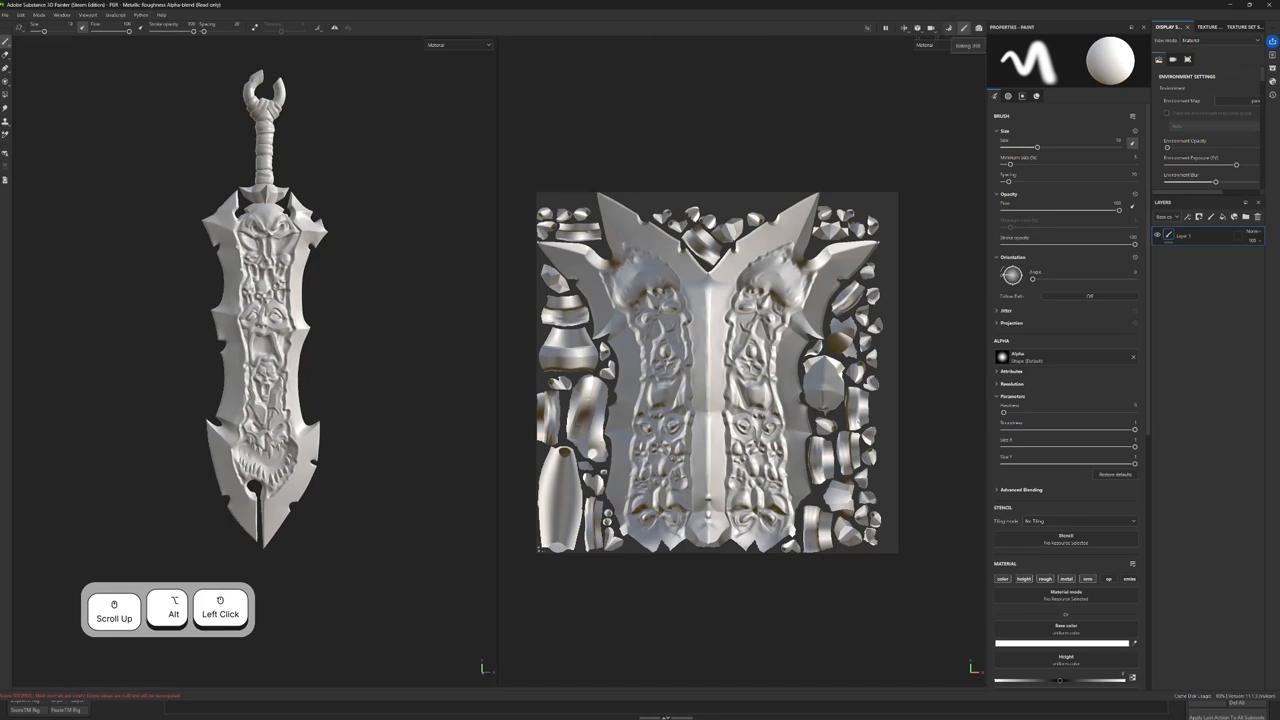
# Step: Switch to baking mode and set the mesh map output size to 4096
pyautogui.click(963, 28)
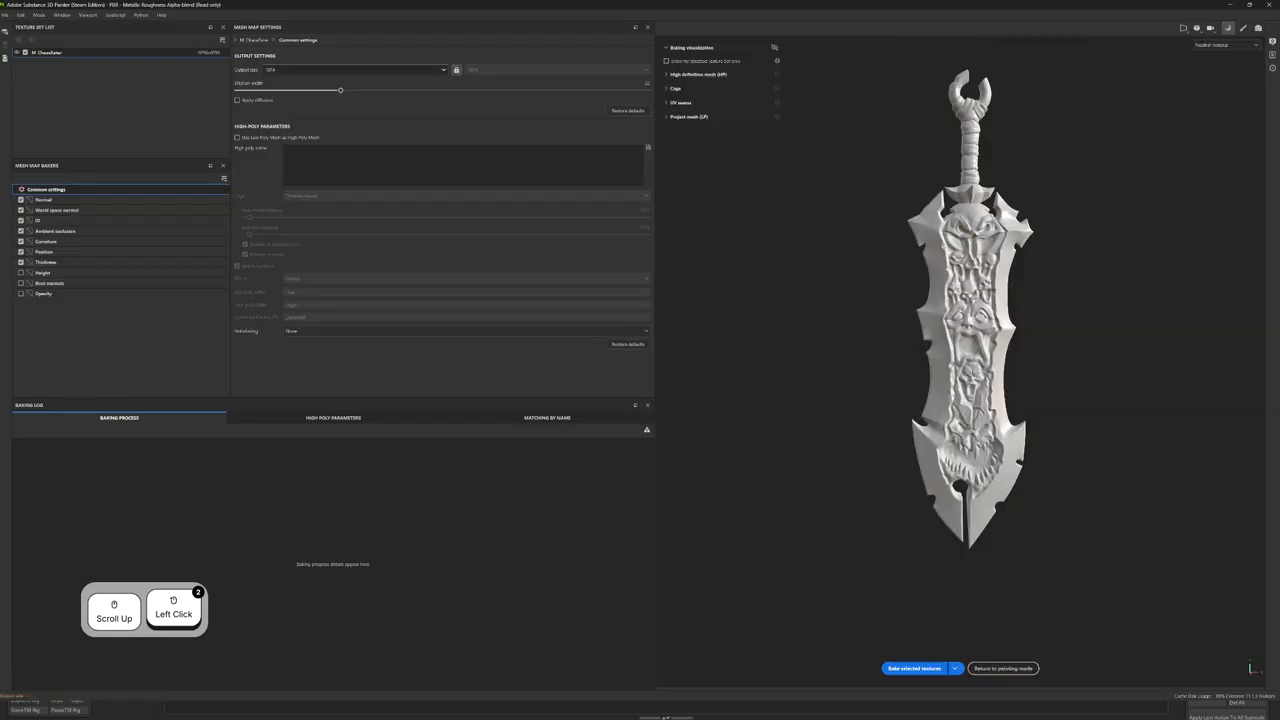
pyautogui.click(300, 70)
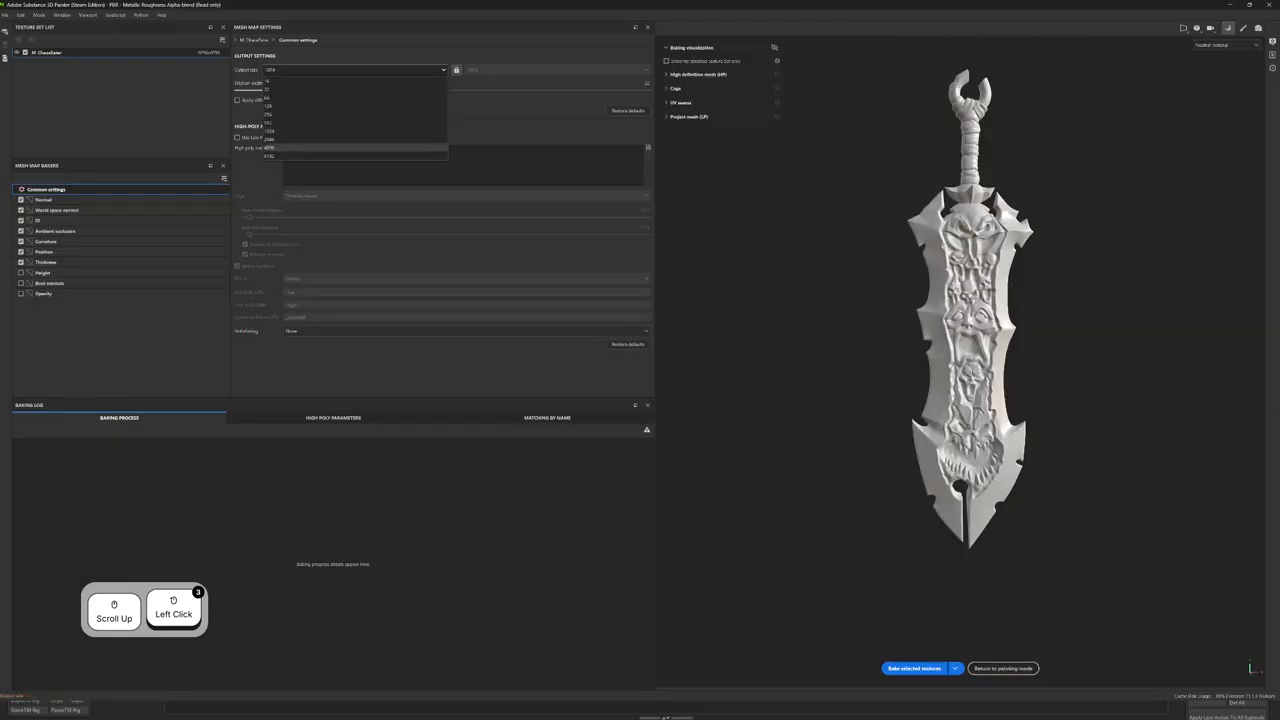
pyautogui.click(290, 147)
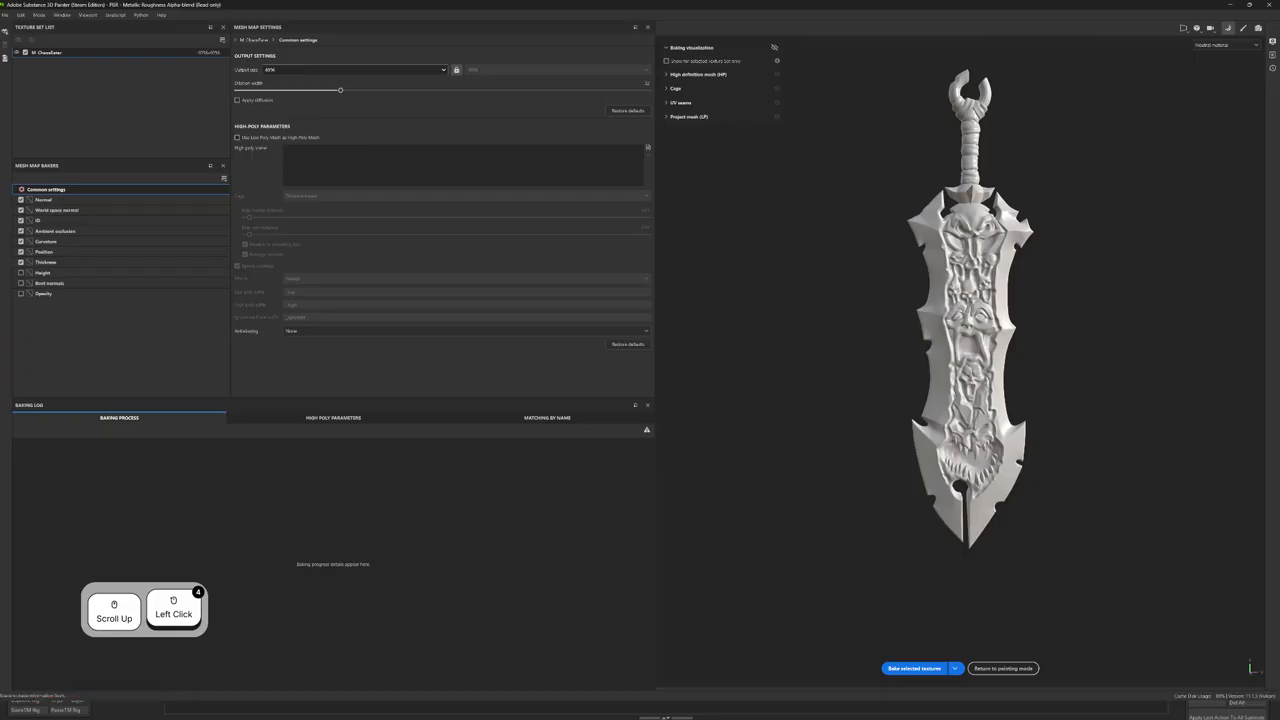
# Step: Bake the selected mesh maps using the low poly mesh as the high poly mesh, and return to painting mode
pyautogui.click(647, 147)
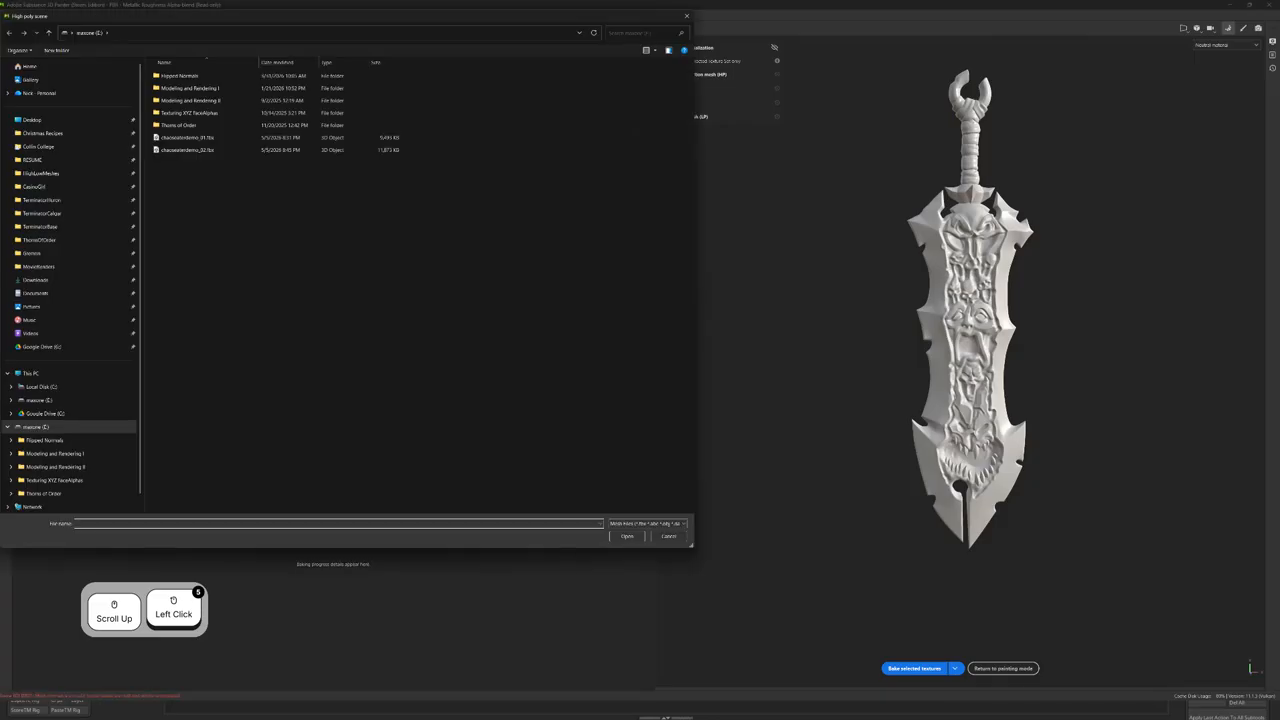
pyautogui.click(668, 536)
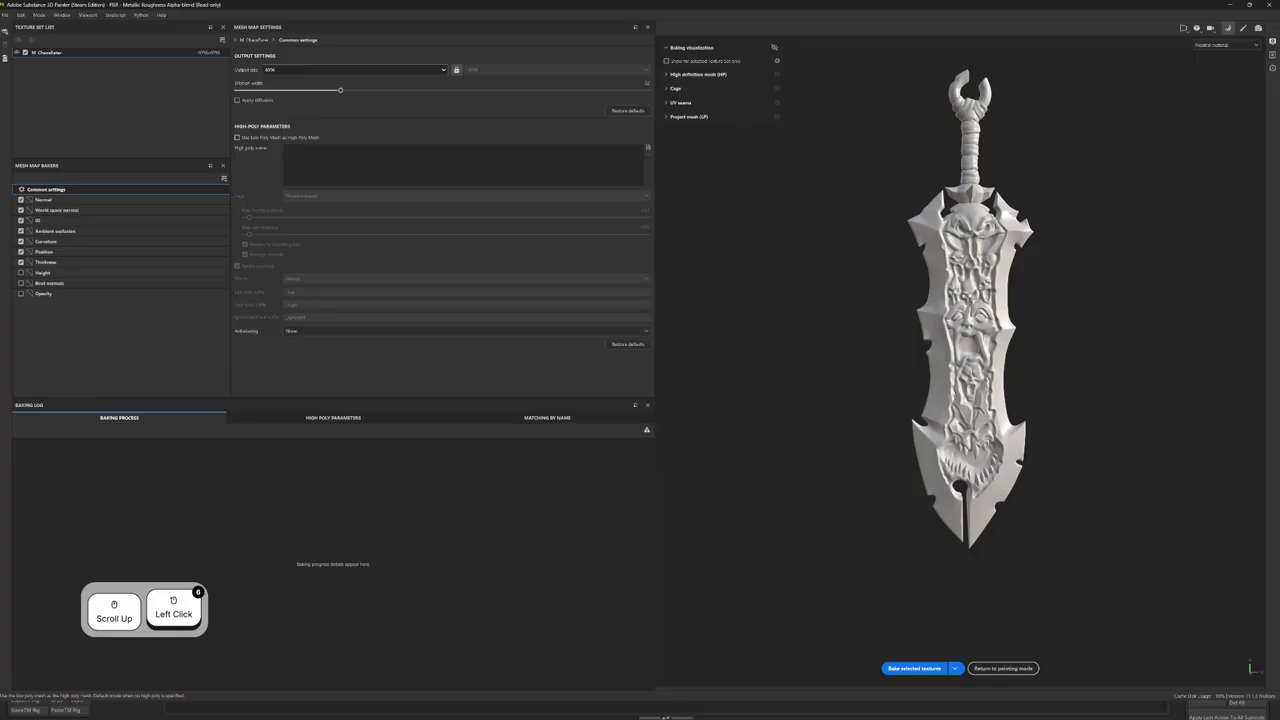
pyautogui.click(237, 137)
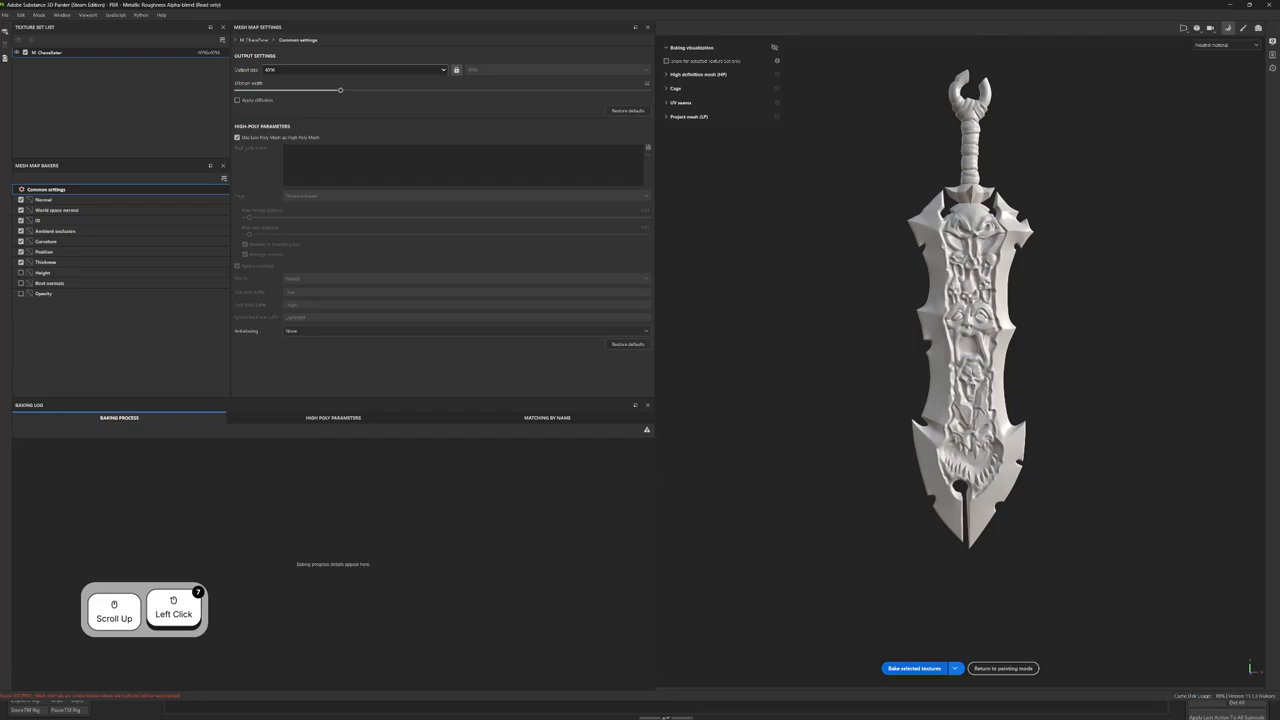
pyautogui.click(914, 668)
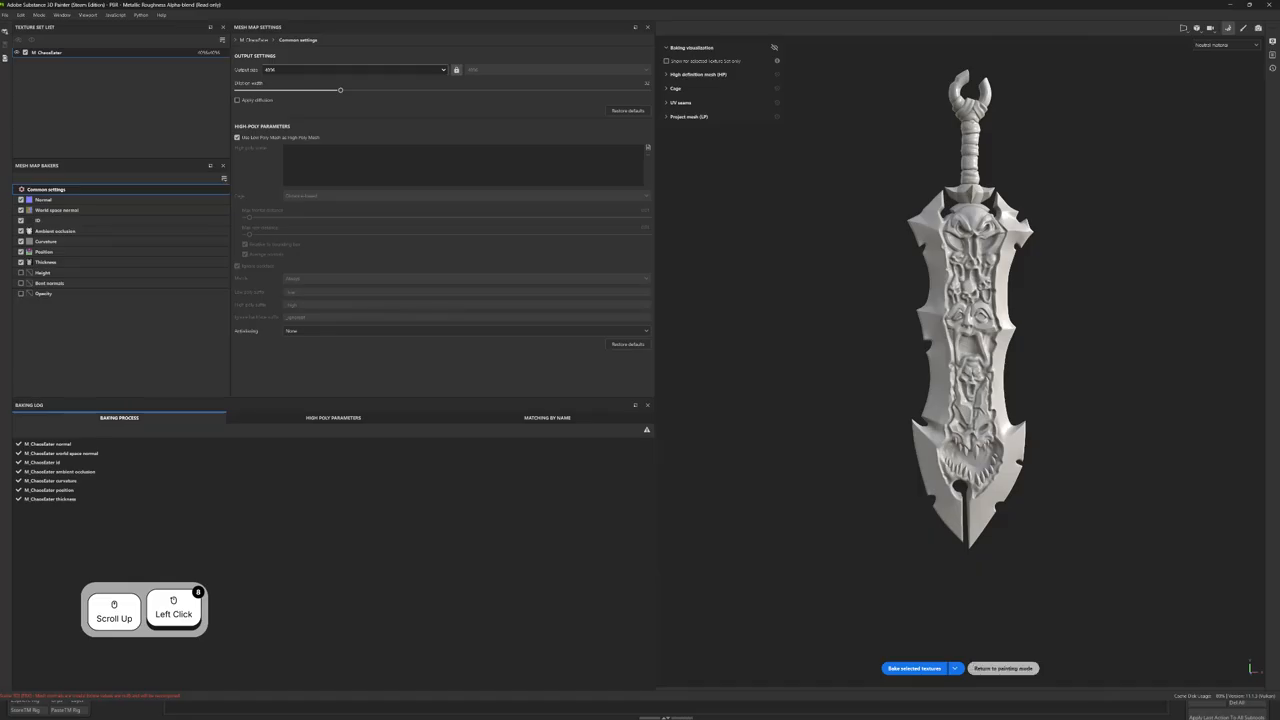
pyautogui.click(1003, 668)
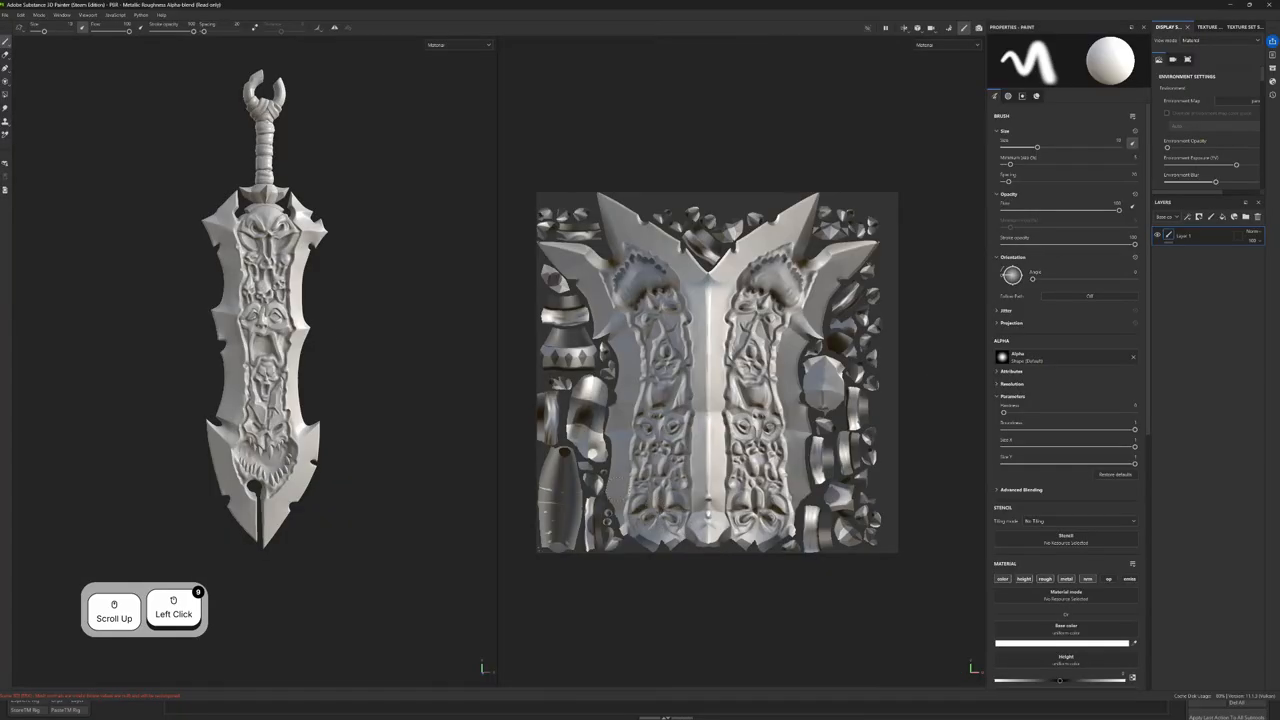
# Step: Inspect the sword with its baked maps up close, in a single-channel view and in the Material view
pyautogui.scroll(3, 325, 338)
pyautogui.keyDown('alt'); pyautogui.moveTo(242, 280); pyautogui.dragTo(340, 326); pyautogui.keyUp('alt')
pyautogui.scroll(-1, 257, 274)
pyautogui.keyDown('alt'); pyautogui.moveTo(340, 326); pyautogui.dragTo(328, 314, button='middle'); pyautogui.keyUp('alt')
pyautogui.press('c')
pyautogui.press('m')
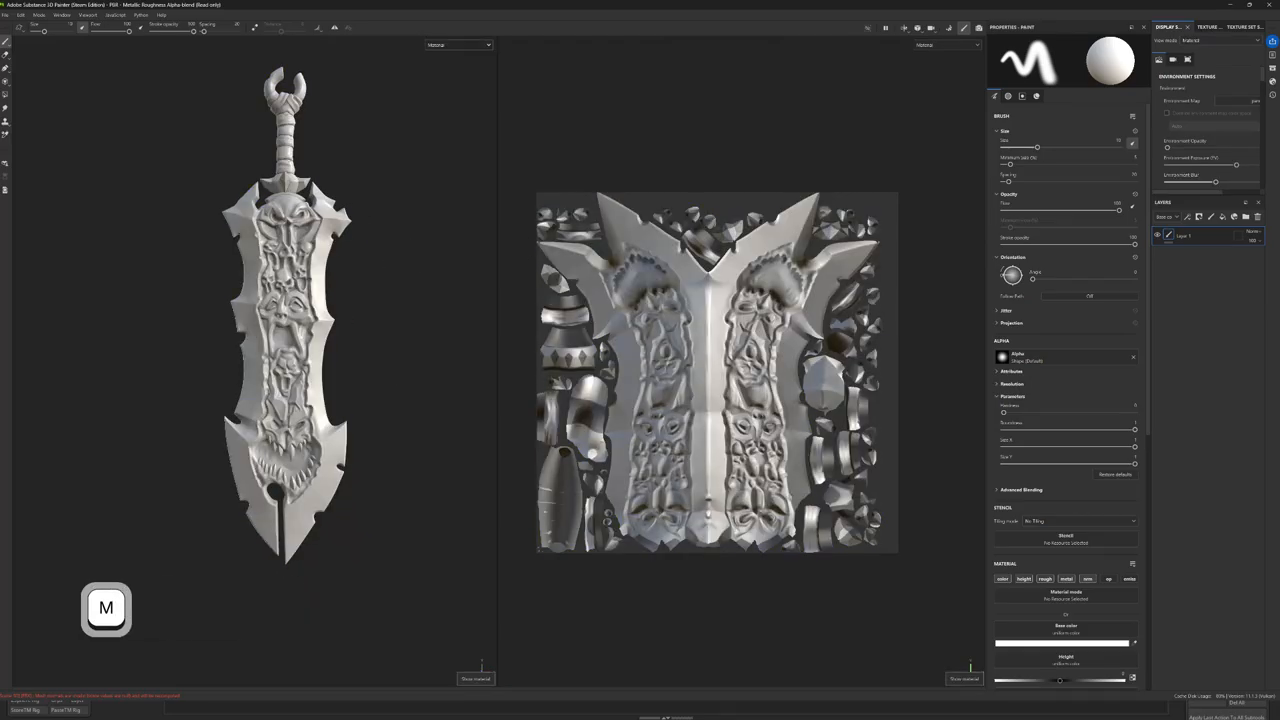
# Step: Bring up the texture set settings and enlarge their panel to show the channels and the baked mesh maps
pyautogui.click(1244, 27)
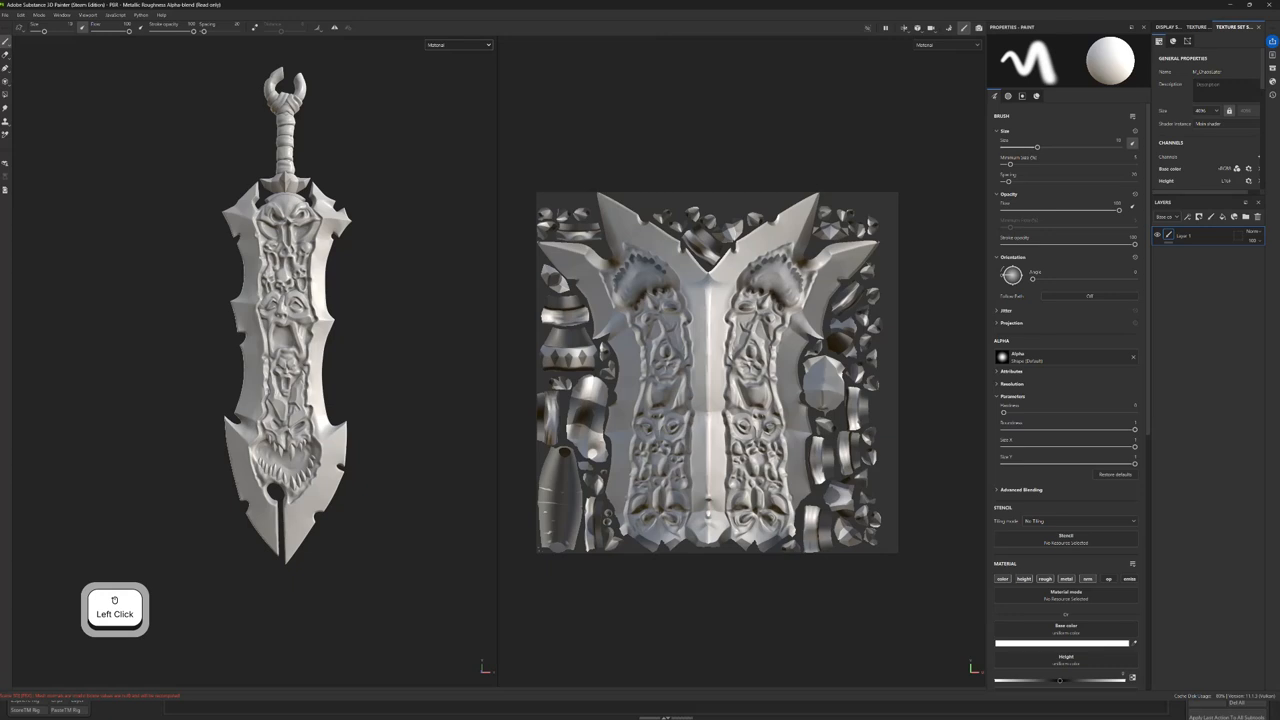
pyautogui.moveTo(1205, 194); pyautogui.dragTo(1214, 436)
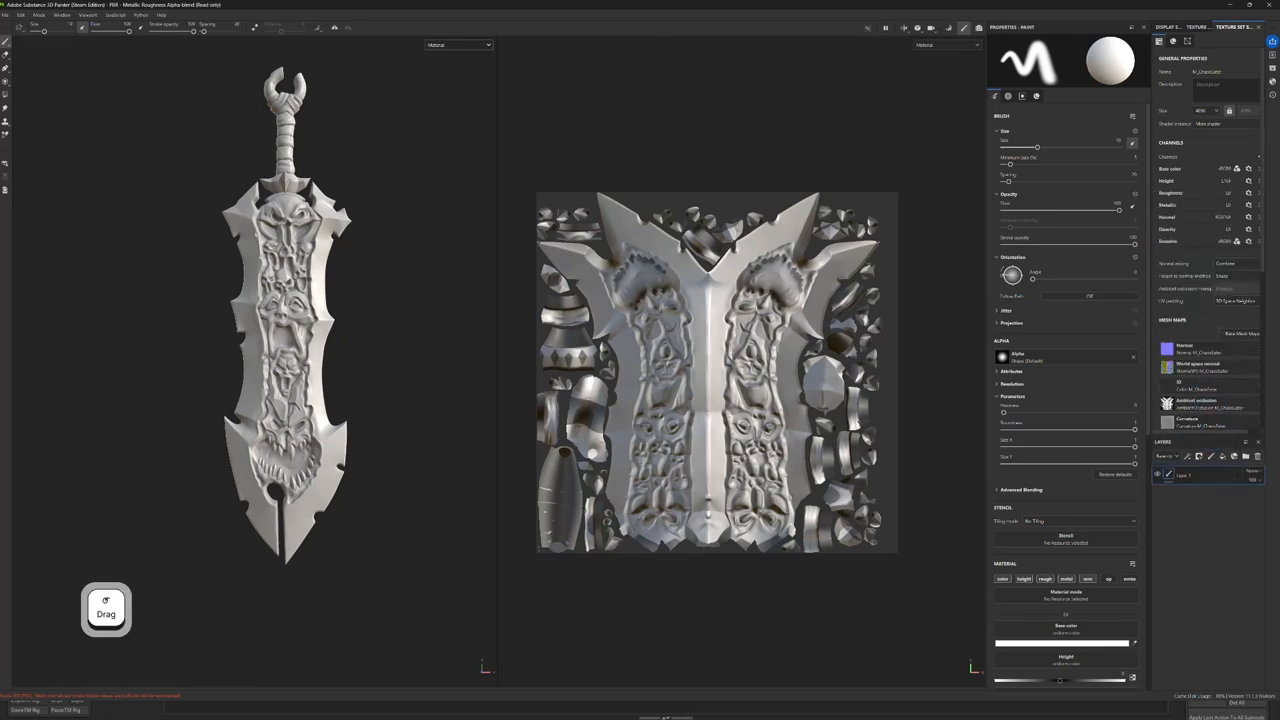
pyautogui.moveTo(1148, 400); pyautogui.dragTo(1094, 400)
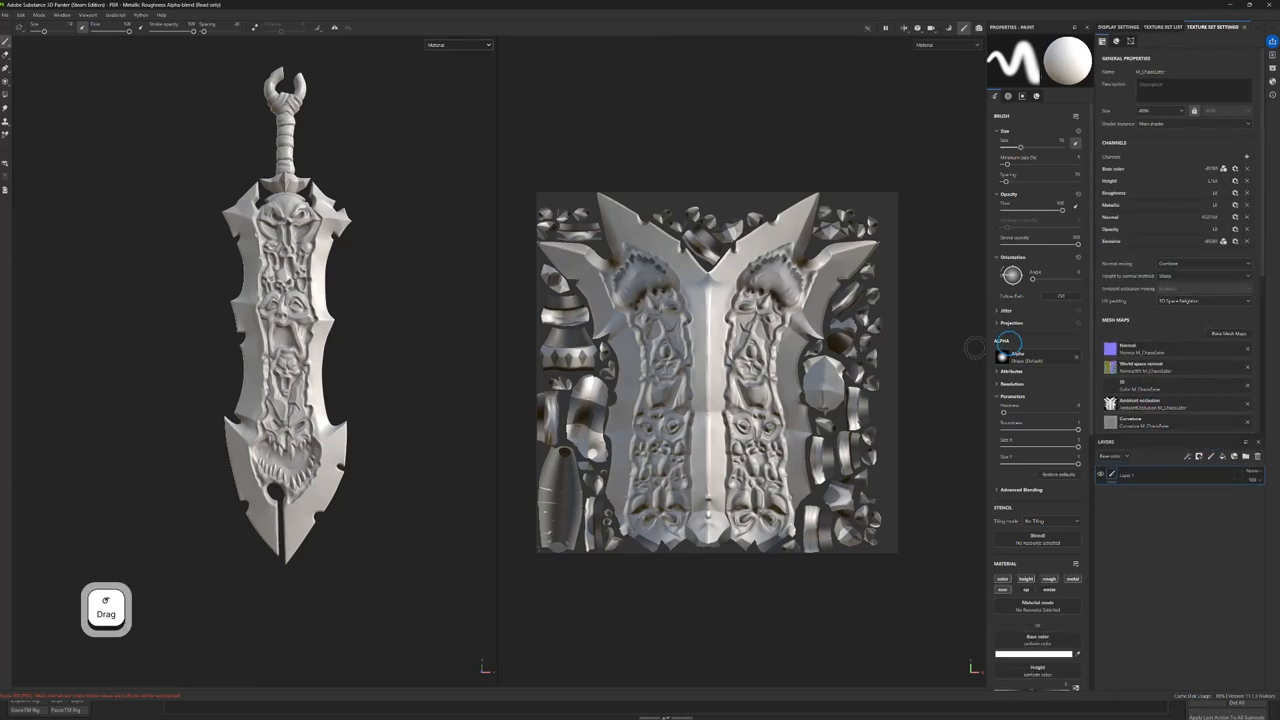
pyautogui.moveTo(980, 346); pyautogui.dragTo(710, 321)
pyautogui.click(981, 338)
pyautogui.scroll(-3, 1090, 250)
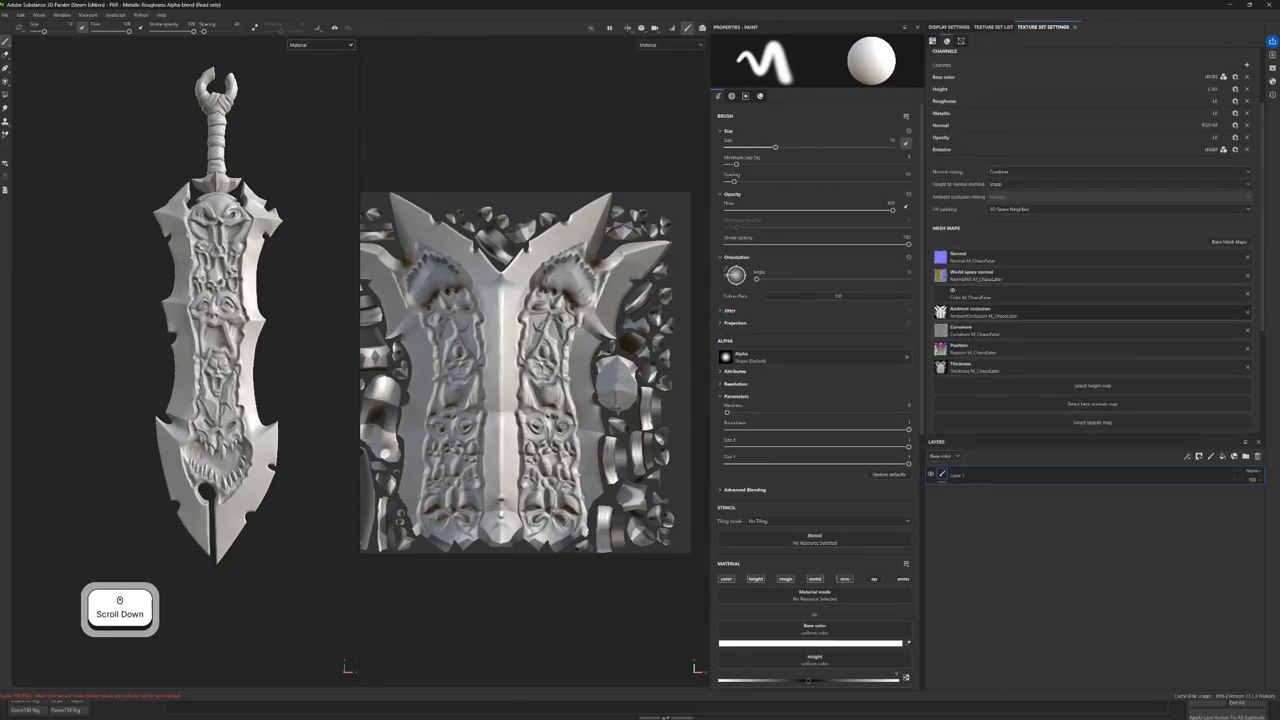
pyautogui.keyDown('alt'); pyautogui.moveTo(267, 293); pyautogui.dragTo(277, 306); pyautogui.keyUp('alt')
pyautogui.keyDown('alt'); pyautogui.moveTo(277, 306); pyautogui.dragTo(281, 298, button='middle'); pyautogui.keyUp('alt')
pyautogui.keyDown('alt'); pyautogui.moveTo(281, 298); pyautogui.dragTo(278, 291, button='right'); pyautogui.keyUp('alt')
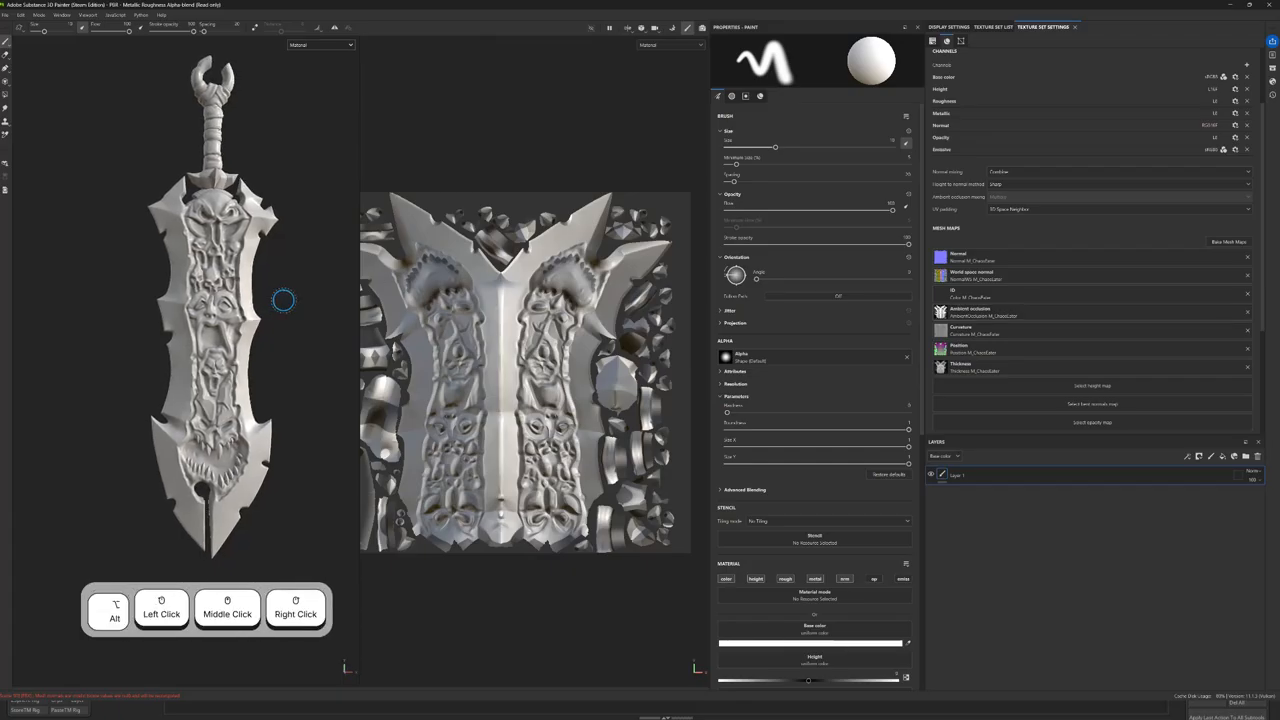
pyautogui.moveTo(295, 287)
pyautogui.keyDown('alt'); pyautogui.mouseDown()
pyautogui.moveTo(306, 306)
pyautogui.moveTo(263, 309)
pyautogui.moveTo(284, 305)
pyautogui.mouseUp(); pyautogui.keyUp('alt')
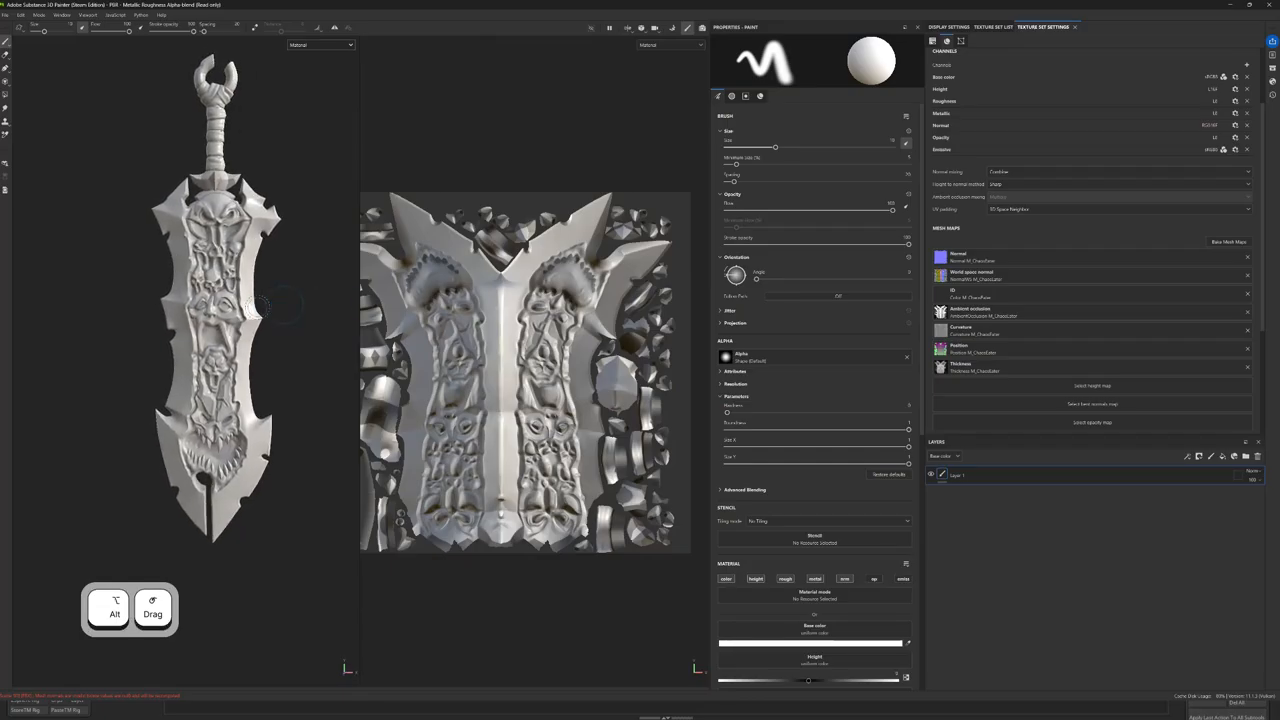